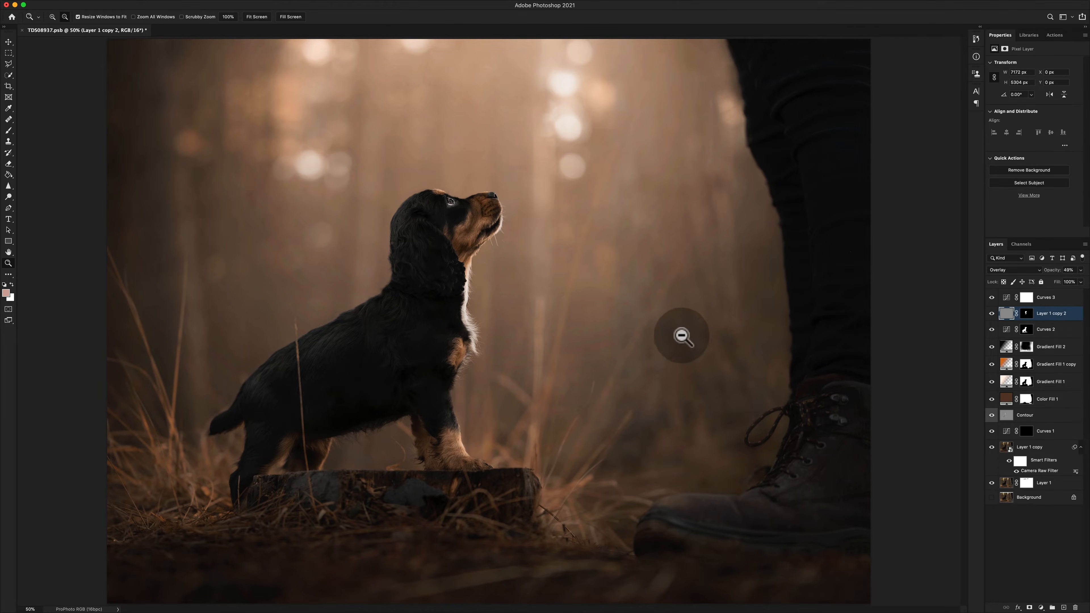
Add a Levels adjustment layer above the Curves 3 layer
{"action": "left_click", "coordinate": [1078, 299]}
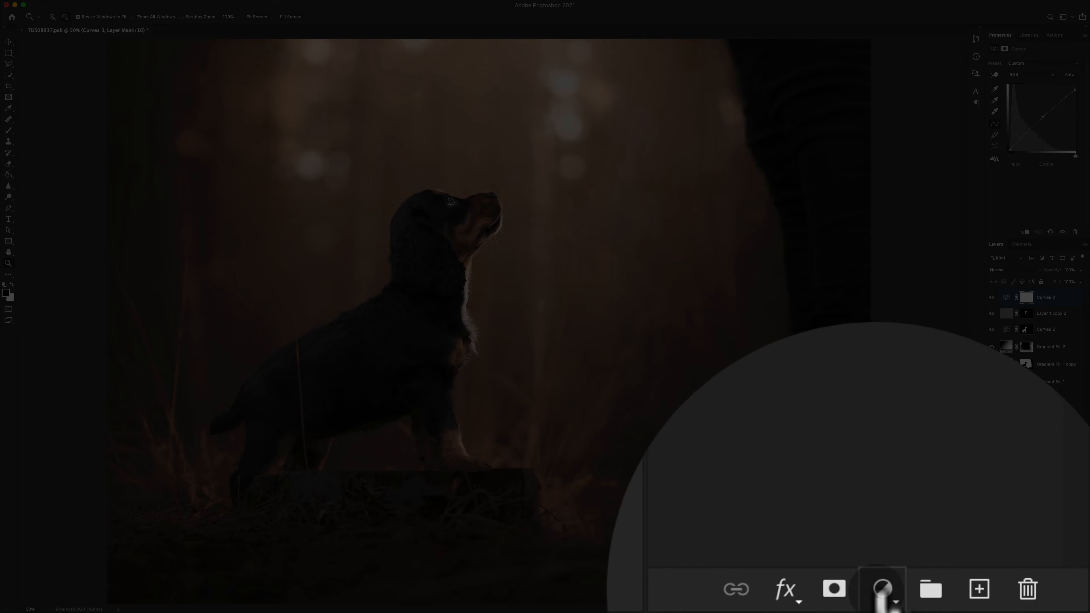
{"action": "left_click", "coordinate": [1041, 607]}
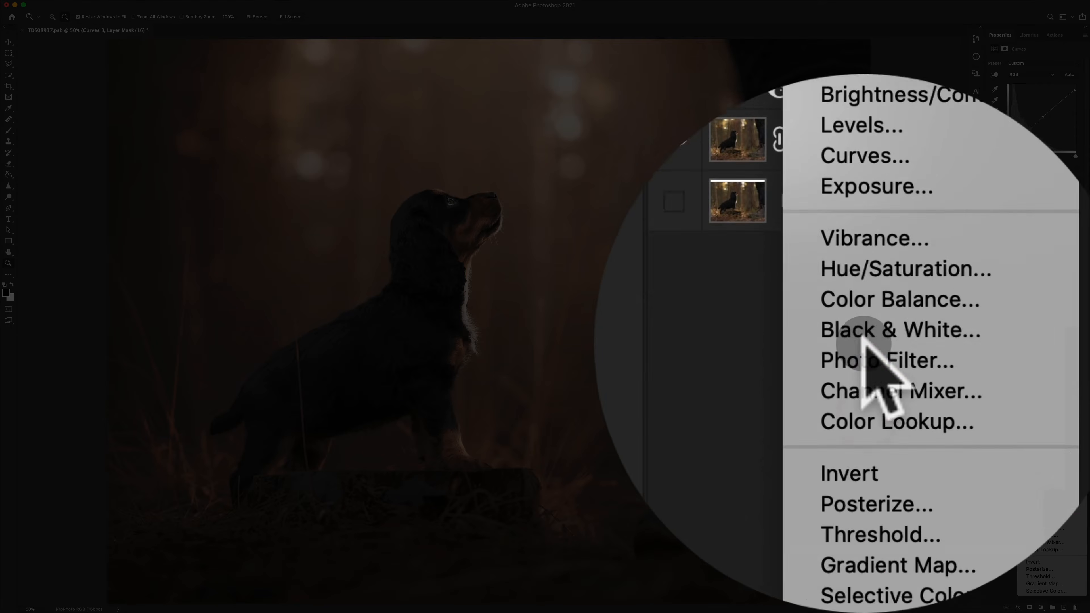
{"action": "left_click", "coordinate": [884, 341]}
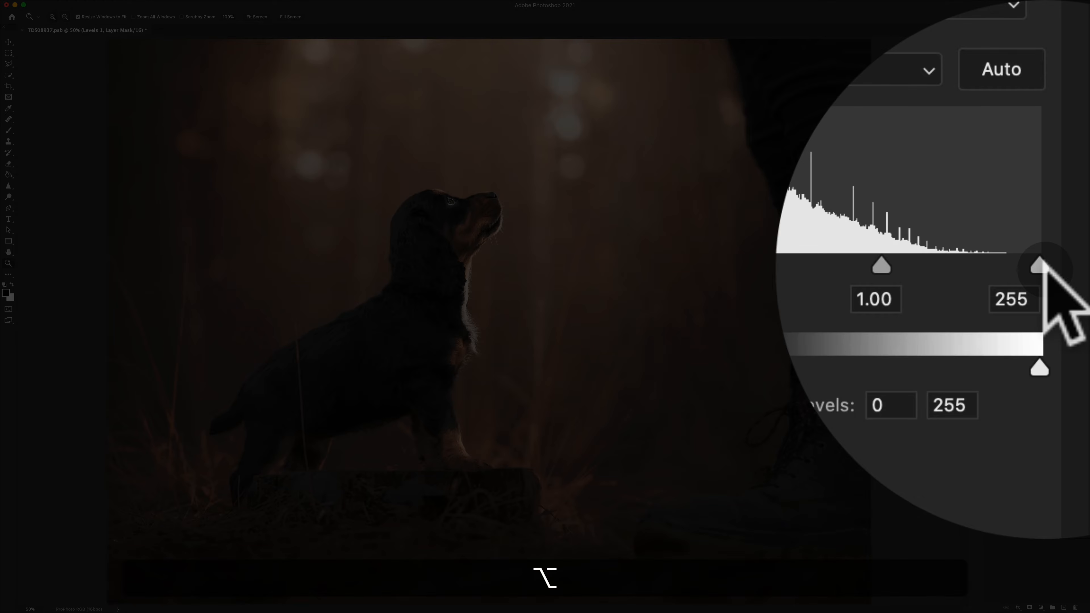
Try a white input level of 114 with the highlight clipping preview and restore it to 255
{"action": "left_click_drag", "start_coordinate": [1041, 261], "coordinate": [1041, 258]}
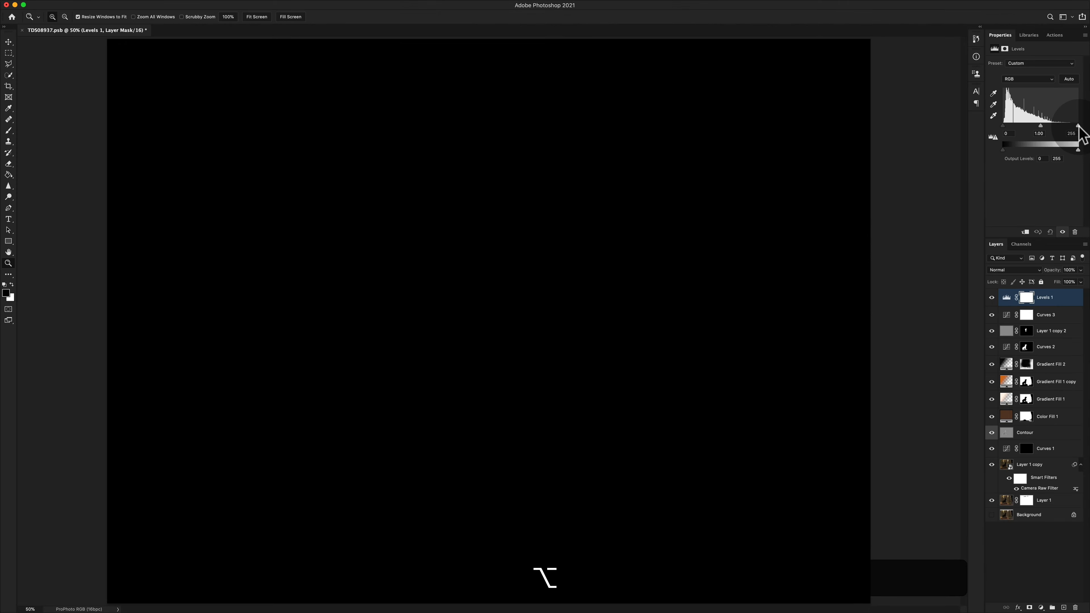
{"action": "left_click_drag", "start_coordinate": [1080, 127], "coordinate": [1037, 126]}
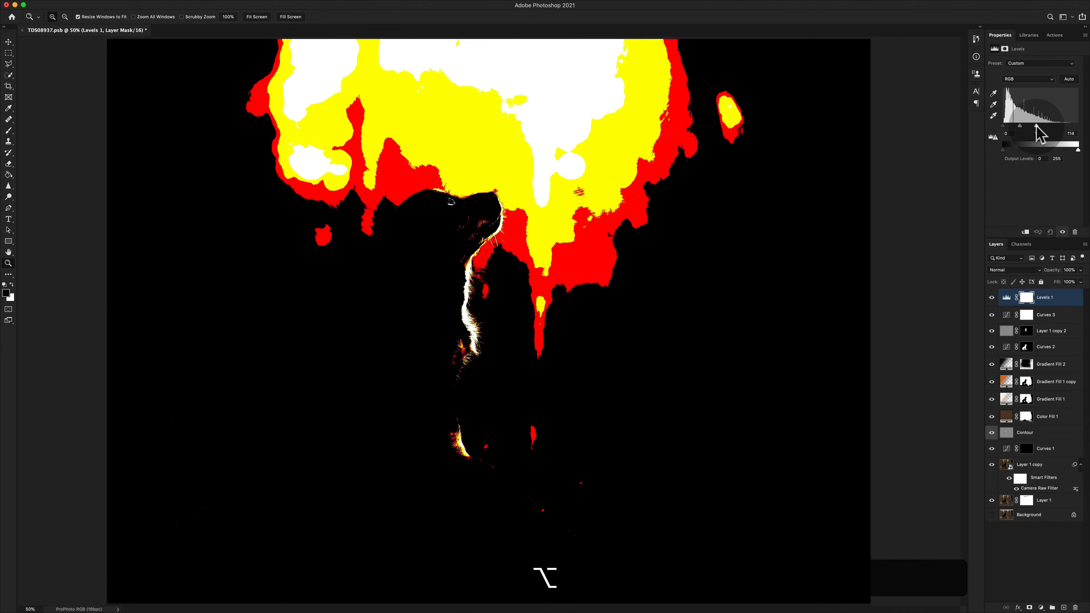
{"action": "left_click_drag", "start_coordinate": [1037, 126], "coordinate": [1037, 127]}
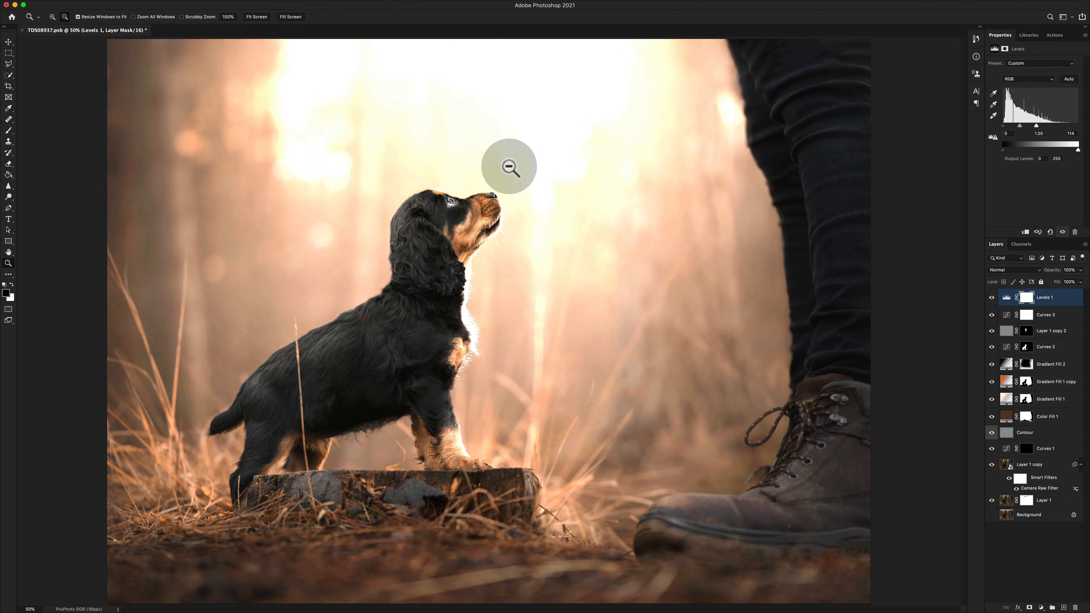
{"action": "left_click_drag", "start_coordinate": [1043, 129], "coordinate": [1079, 125]}
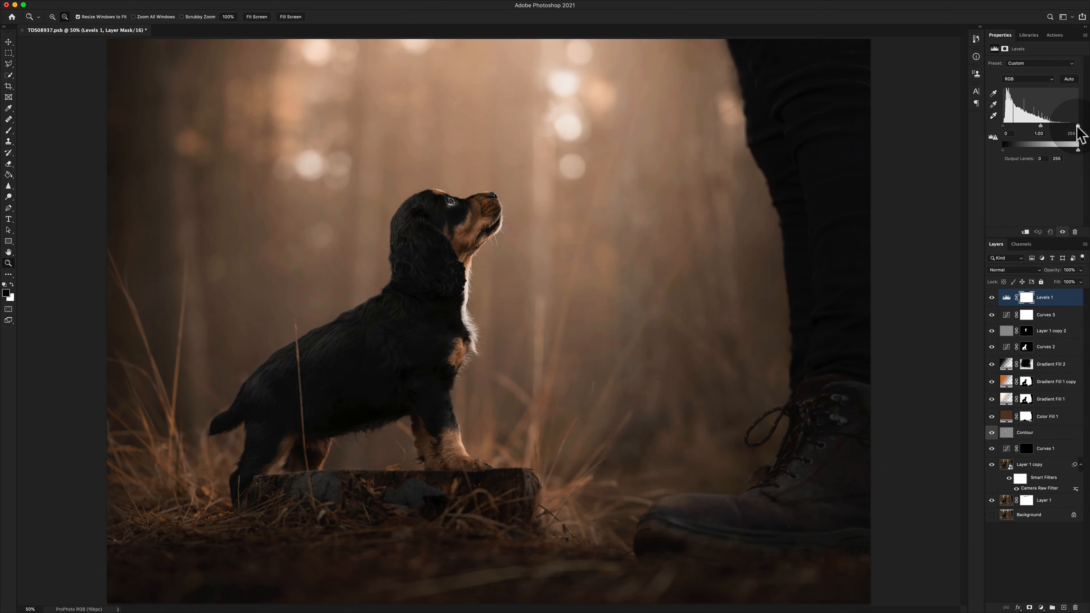
Set the Levels 1 white input to 230, using the clipping preview to judge the brightest highlights
{"action": "key", "text": "alt"}
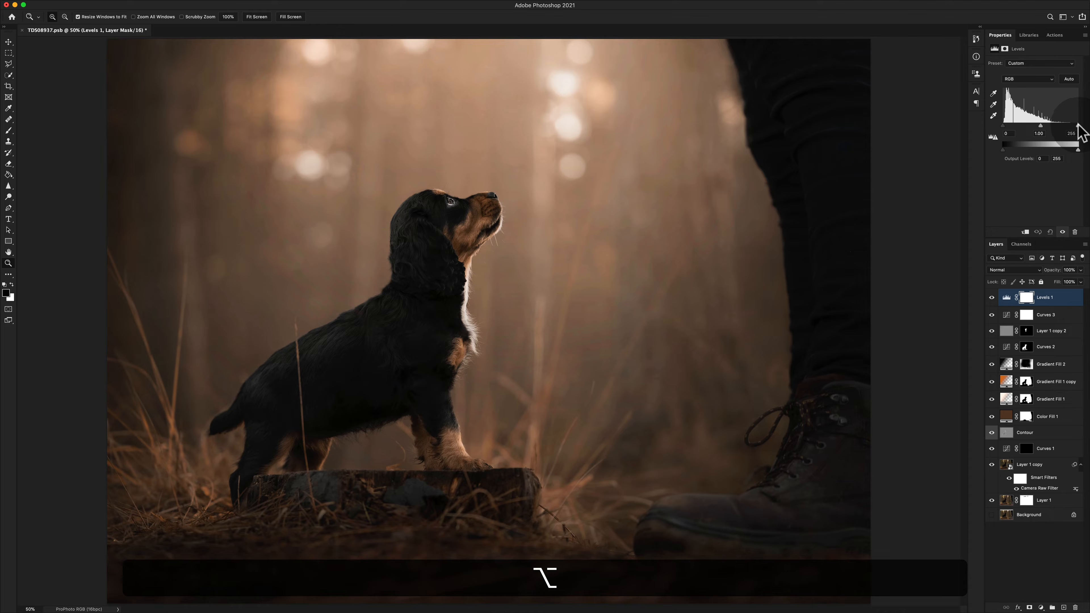
{"action": "left_click_drag", "start_coordinate": [1079, 125], "coordinate": [1079, 126]}
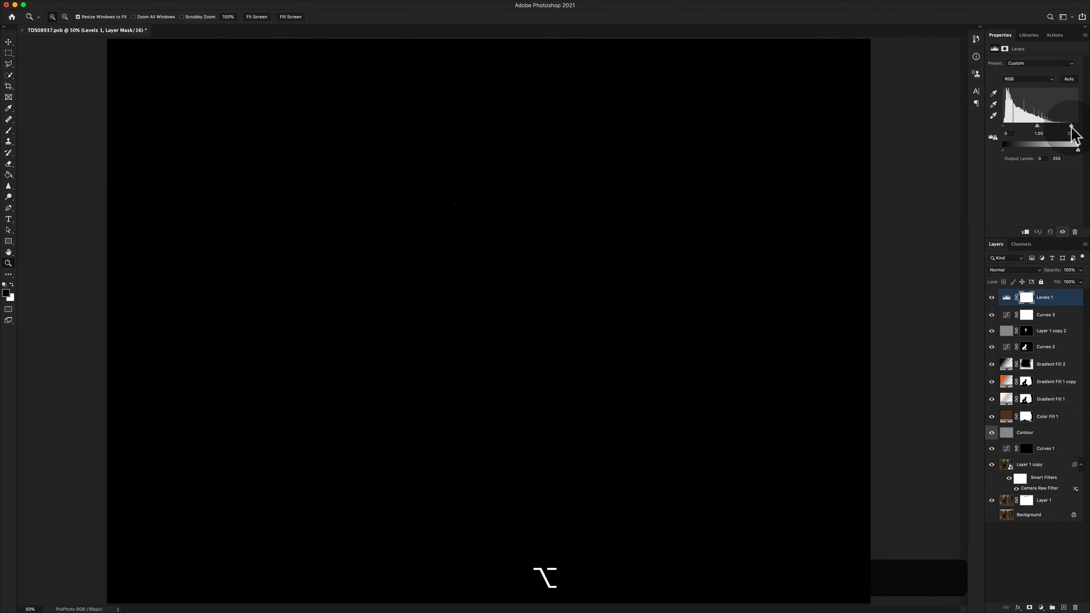
{"action": "mouse_move", "coordinate": [1073, 134]}
{"action": "left_mouse_down"}
{"action": "mouse_move", "coordinate": [1057, 129]}
{"action": "mouse_move", "coordinate": [1080, 126]}
{"action": "mouse_move", "coordinate": [1069, 126]}
{"action": "left_mouse_up"}
{"action": "left_click_drag", "start_coordinate": [1068, 126], "coordinate": [1072, 126]}
{"action": "left_click_drag", "start_coordinate": [1072, 126], "coordinate": [1072, 126]}
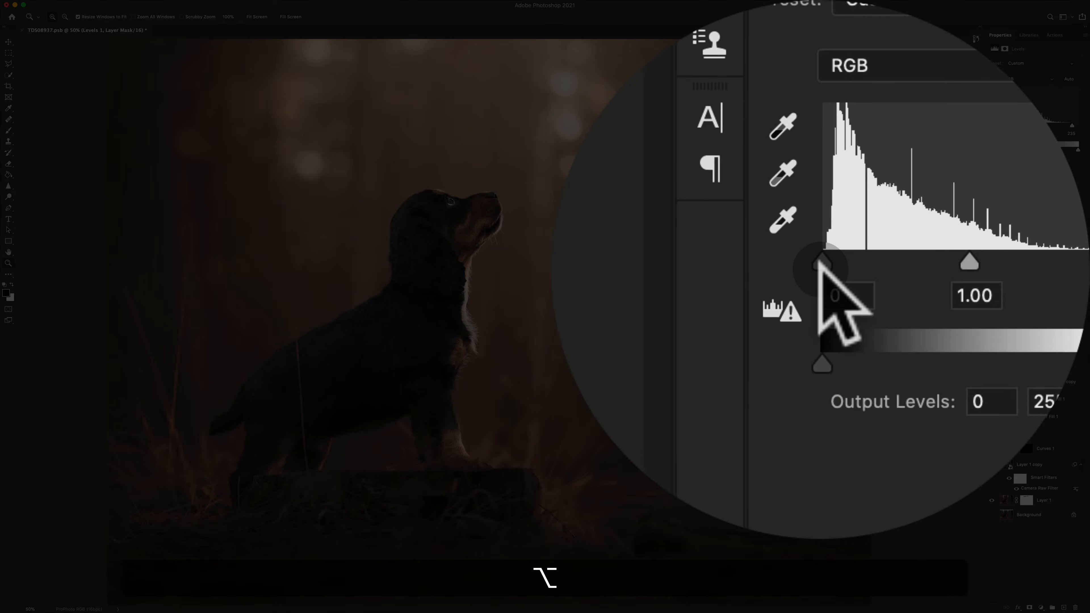
Preview the shadow clipping at the black input and compare the image with Levels 1 hidden and shown
{"action": "left_click_drag", "start_coordinate": [1003, 127], "coordinate": [1004, 127]}
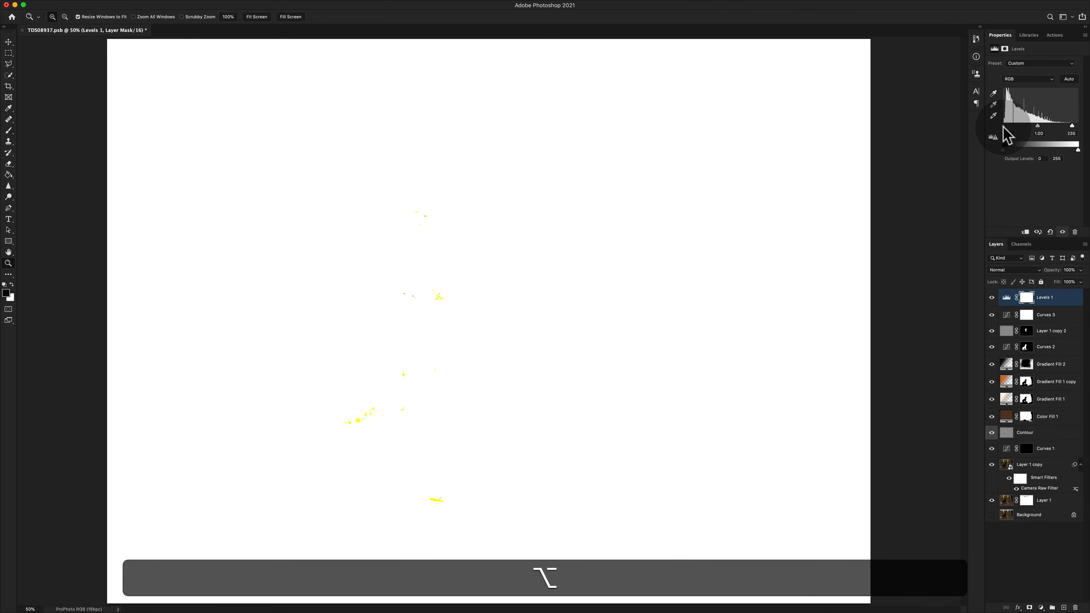
{"action": "left_click_drag", "start_coordinate": [1003, 126], "coordinate": [1003, 126]}
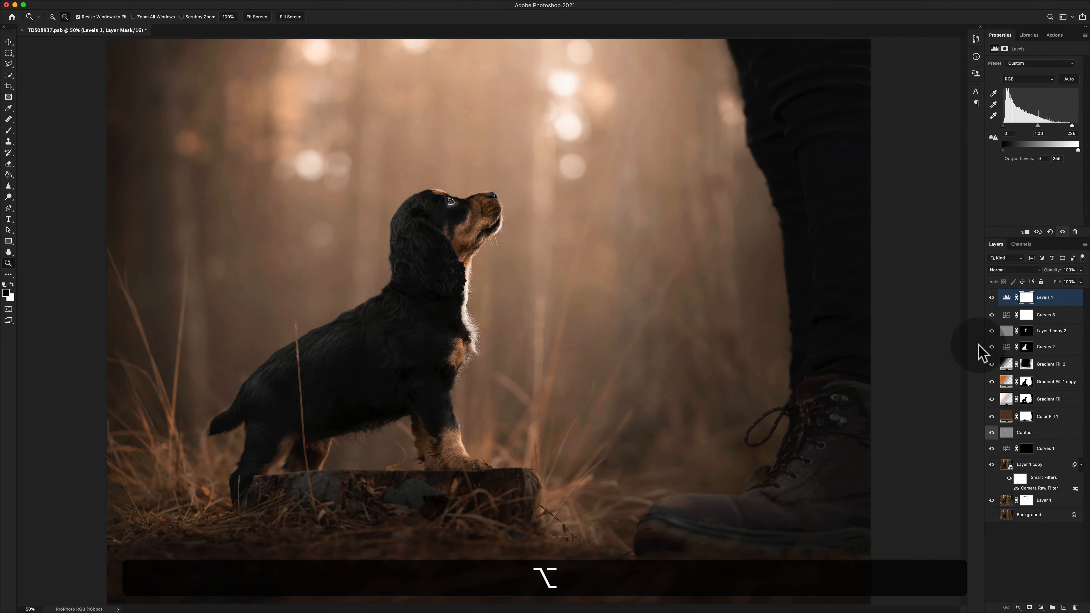
{"action": "left_click", "coordinate": [992, 298]}
{"action": "left_click", "coordinate": [992, 298]}
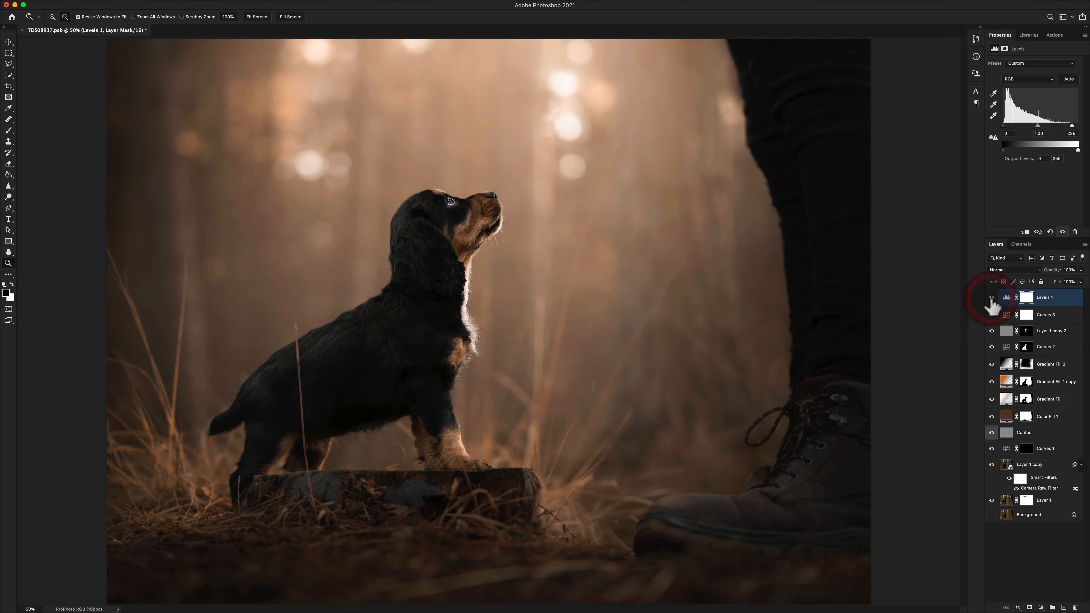
{"action": "left_click", "coordinate": [993, 297]}
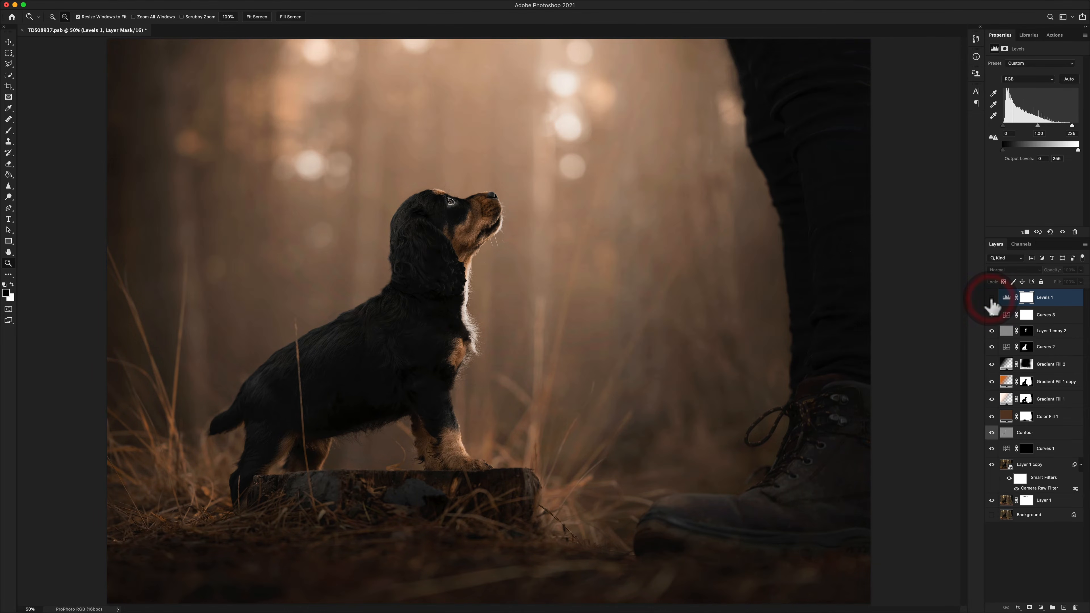
{"action": "left_click", "coordinate": [992, 297]}
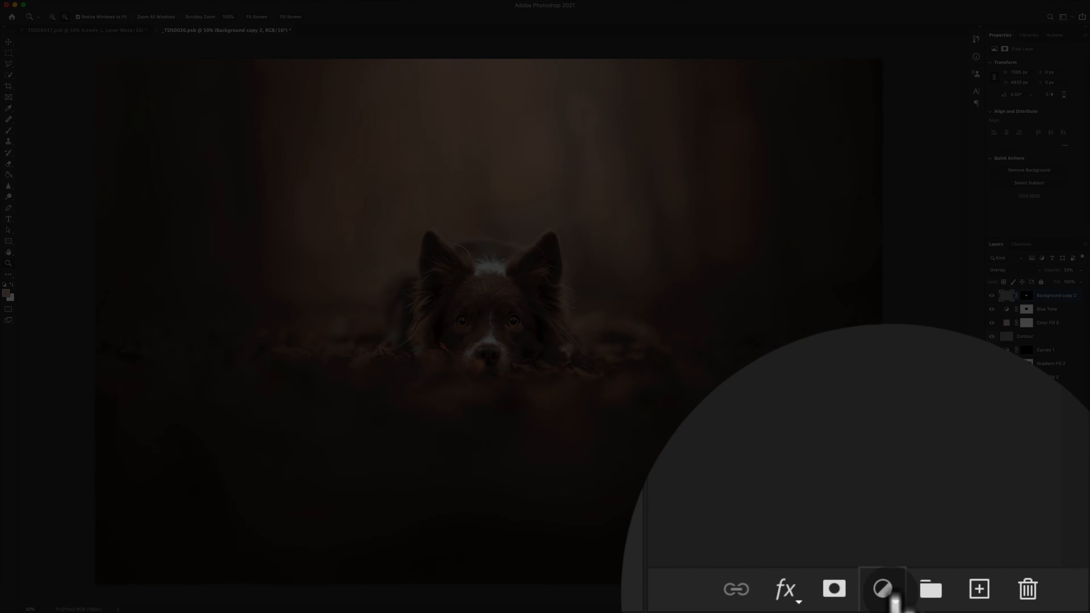
Add a Levels adjustment layer above Background copy 2 and set its white input to 212 with the clipping preview
{"action": "left_click", "coordinate": [1041, 608]}
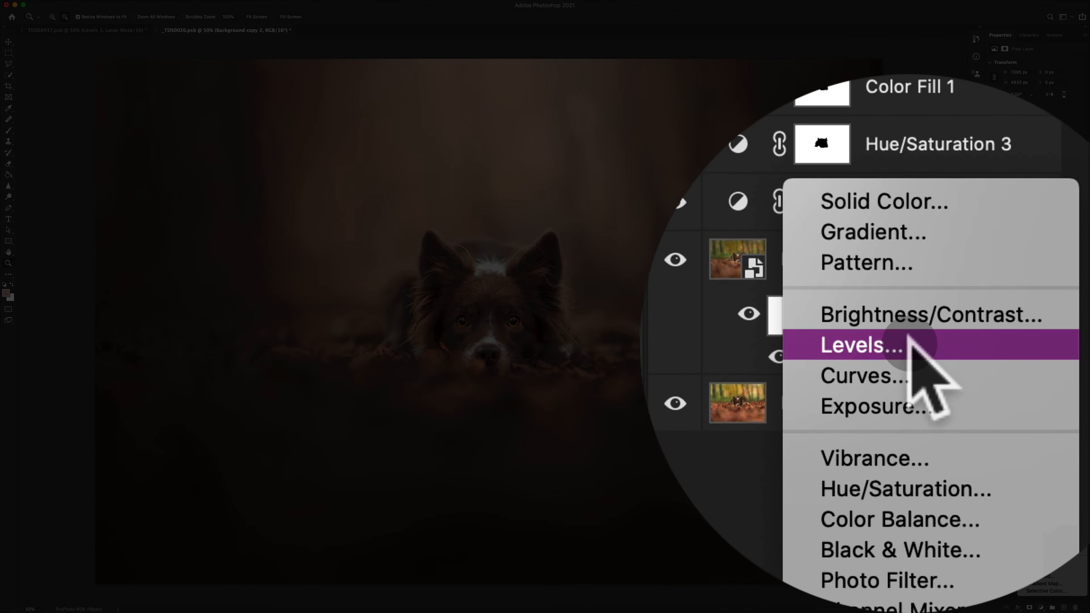
{"action": "left_click", "coordinate": [914, 335]}
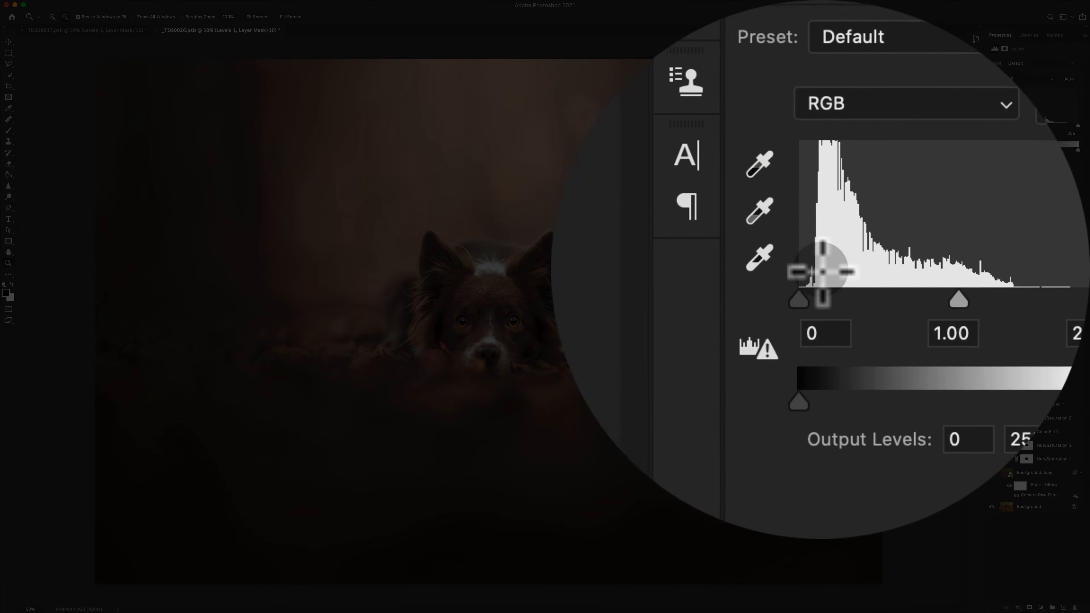
{"action": "mouse_move", "coordinate": [1039, 266]}
{"action": "left_mouse_down"}
{"action": "mouse_move", "coordinate": [1052, 259]}
{"action": "mouse_move", "coordinate": [1024, 263]}
{"action": "left_mouse_up"}
{"action": "left_click_drag", "start_coordinate": [1072, 126], "coordinate": [1064, 123]}
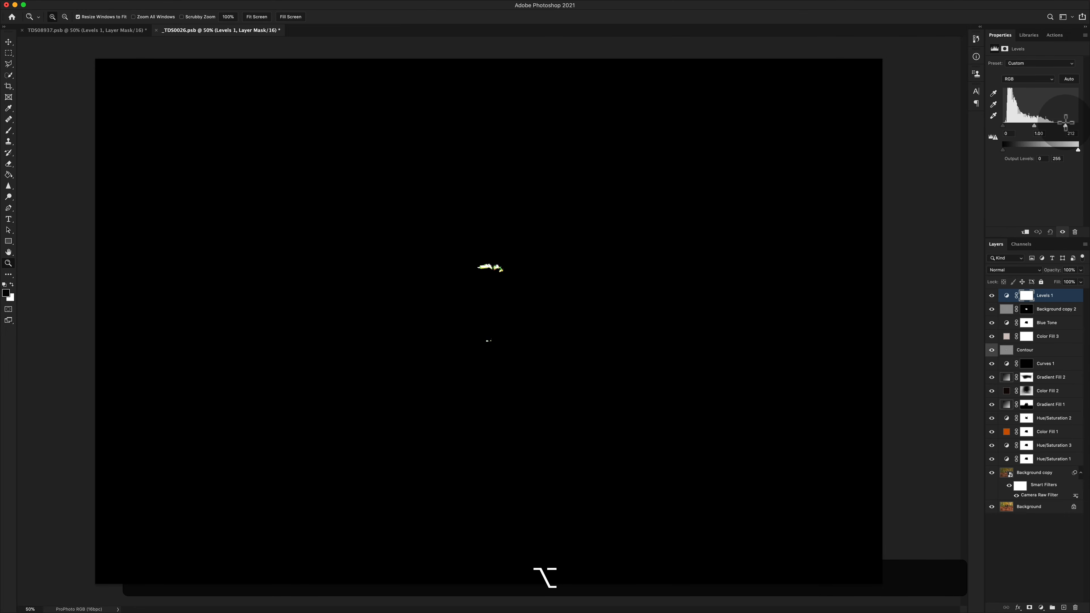
{"action": "left_click_drag", "start_coordinate": [1066, 123], "coordinate": [1066, 123]}
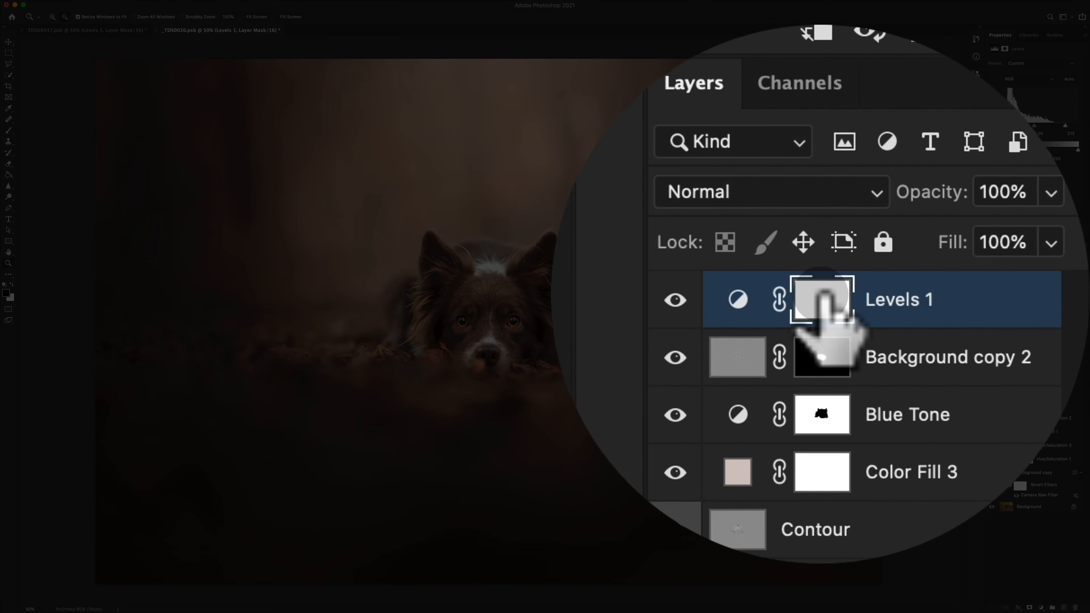
Paint black on the Levels 1 mask with a 100% opacity Brush over the white fur on the dog's muzzle
{"action": "left_click", "coordinate": [1027, 295]}
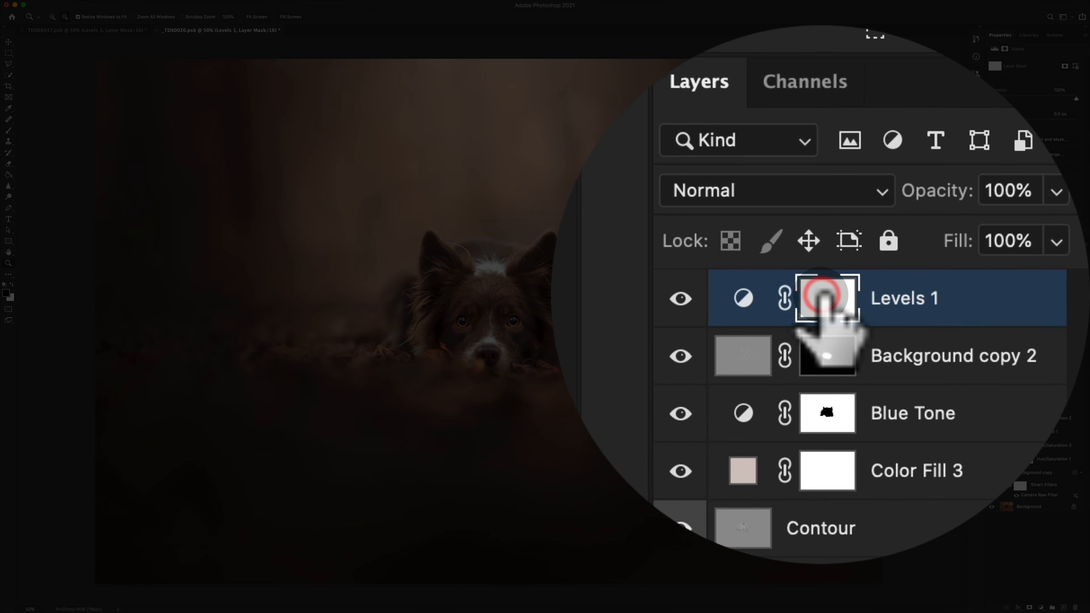
{"action": "key", "text": "b"}
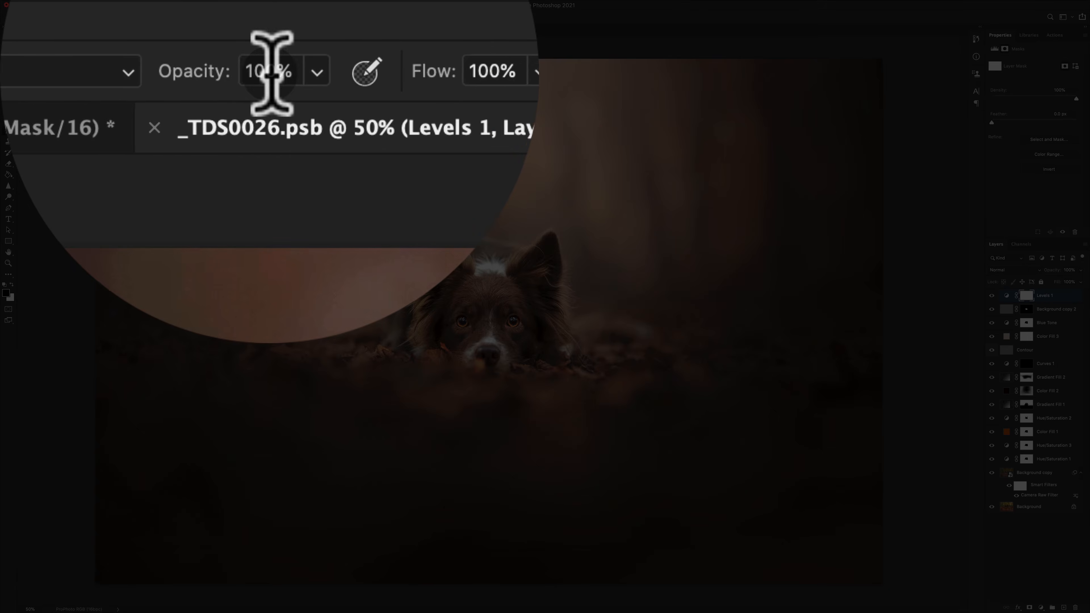
{"action": "key", "text": "alt"}
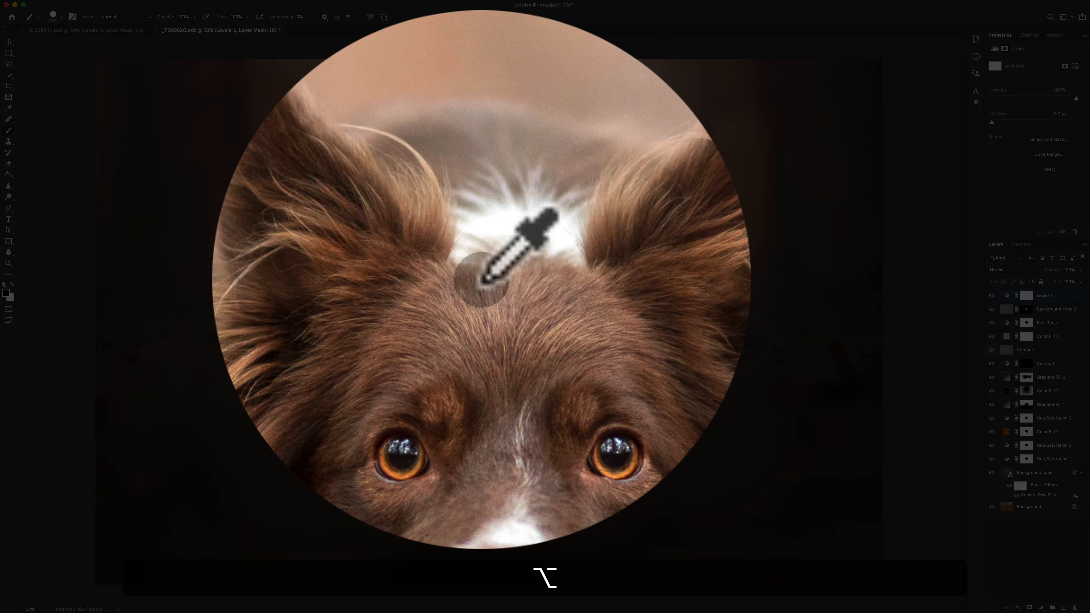
{"action": "scroll", "coordinate": [489, 275], "scroll_direction": "up", "scroll_amount": 3}
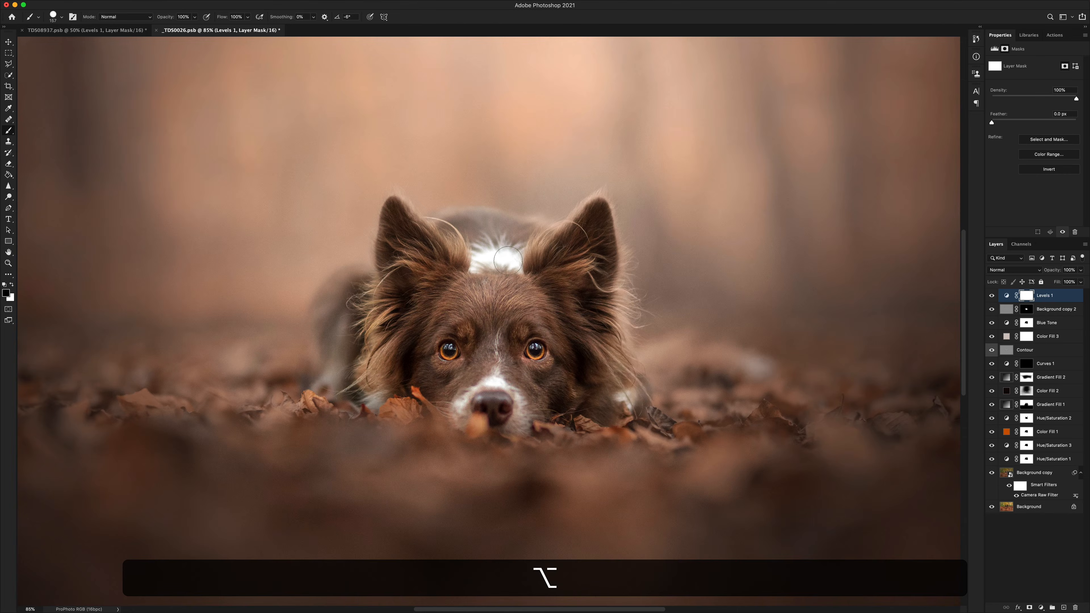
{"action": "key", "text": "ctrl"}
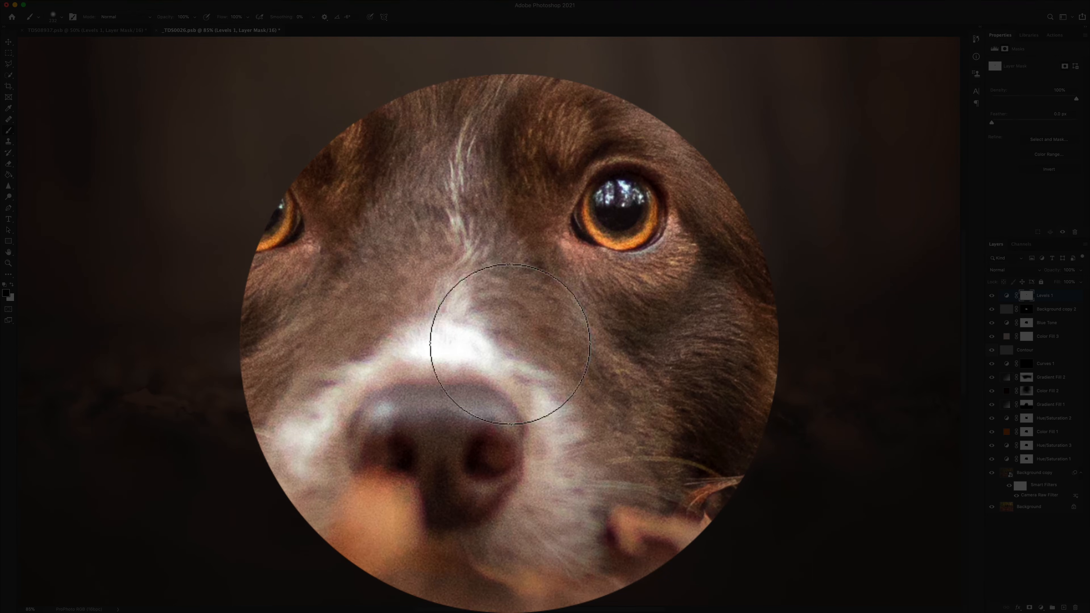
{"action": "mouse_move", "coordinate": [503, 344]}
{"action": "left_mouse_down"}
{"action": "mouse_move", "coordinate": [478, 347]}
{"action": "mouse_move", "coordinate": [490, 344]}
{"action": "left_mouse_up"}
{"action": "left_click_drag", "start_coordinate": [499, 383], "coordinate": [492, 382]}
Switch the mask brush to white, enlarge it, and set its opacity to 40%
{"action": "key", "text": "x"}
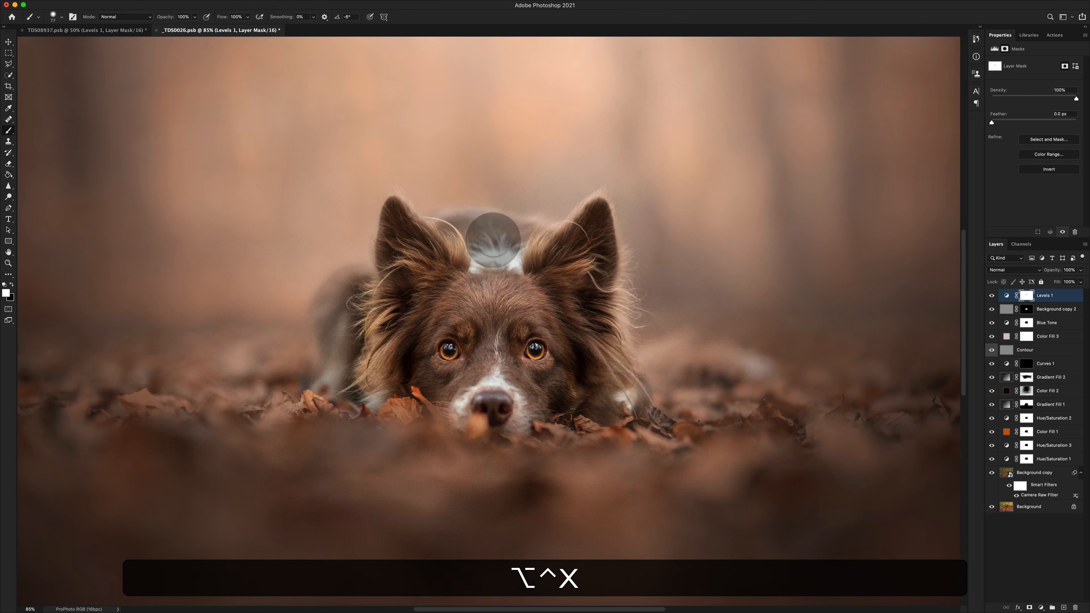
{"action": "left_click_drag", "start_coordinate": [497, 239], "coordinate": [528, 232]}
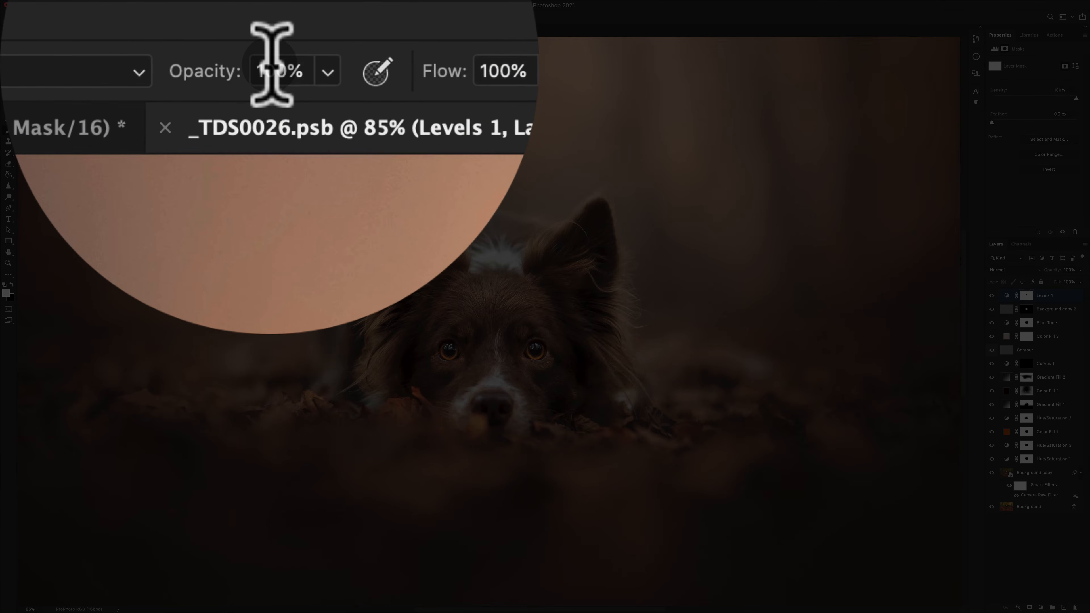
{"action": "key", "text": "4"}
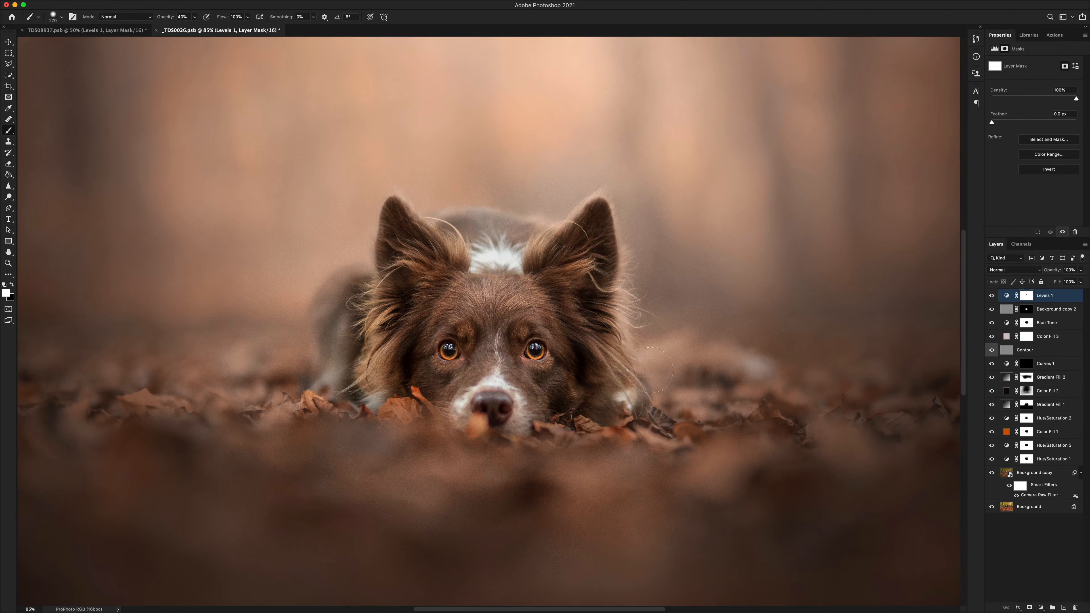
{"action": "key", "text": "v"}
{"action": "scroll", "coordinate": [507, 340], "scroll_direction": "down", "scroll_amount": 3, "text": "alt"}
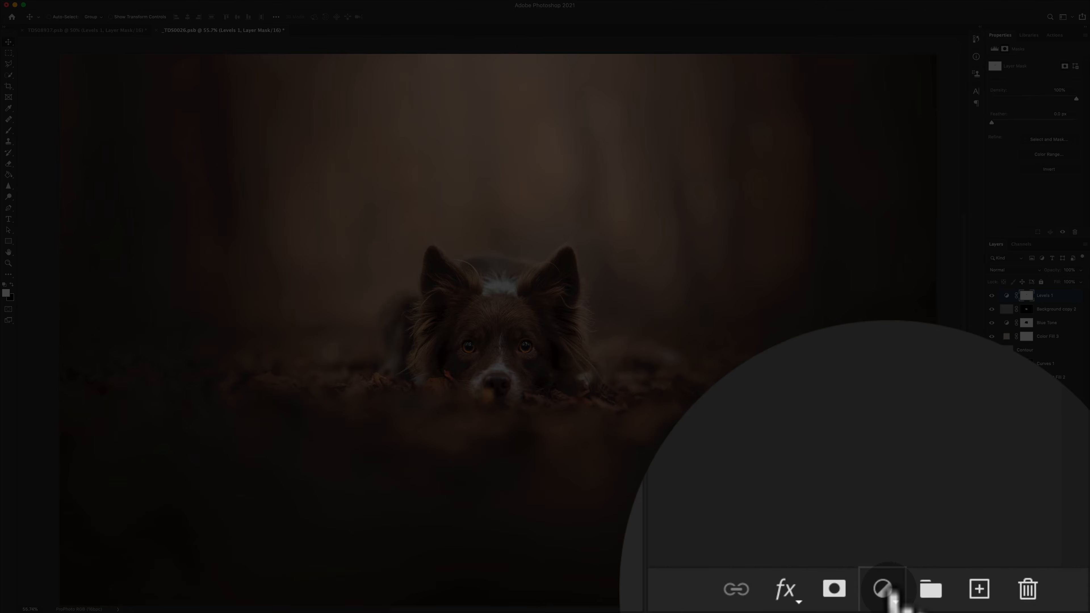
Add a second Levels adjustment layer above Levels 1 and preview its highlight clipping
{"action": "left_click", "coordinate": [1041, 609]}
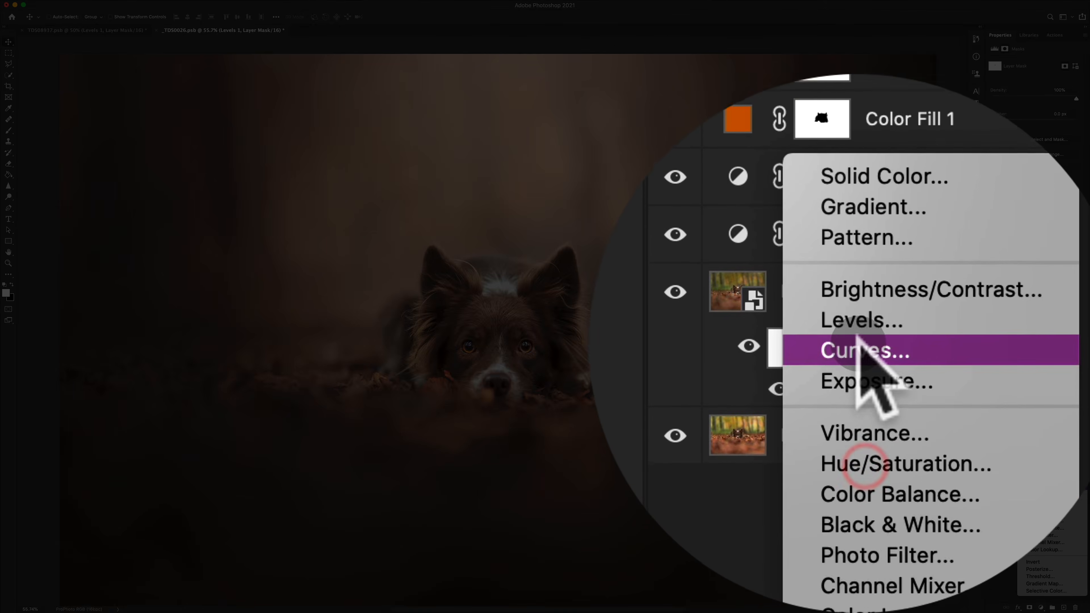
{"action": "left_click", "coordinate": [1036, 479]}
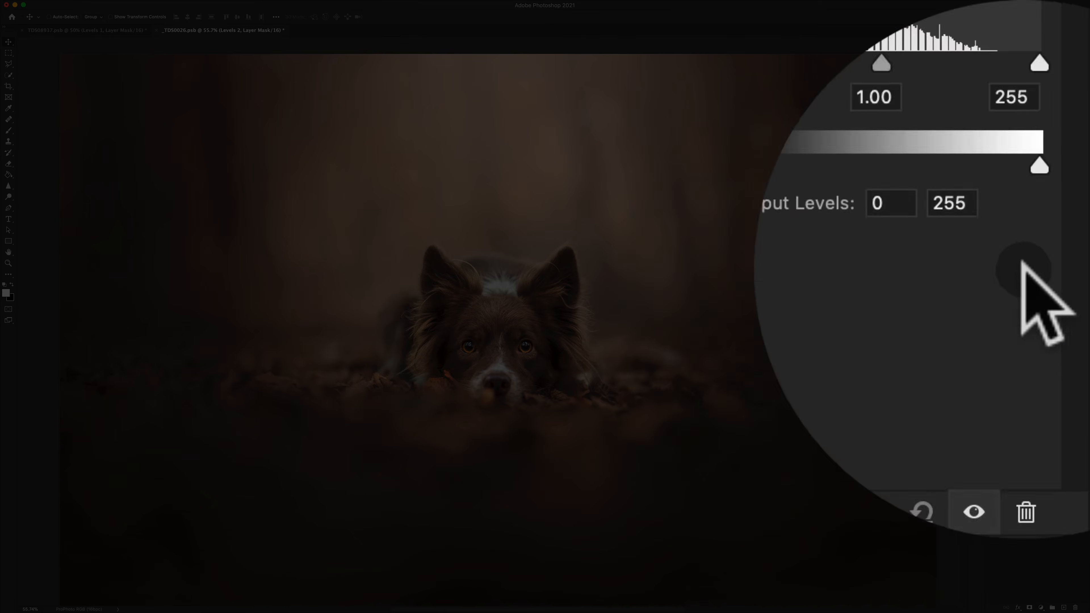
{"action": "key", "text": "alt"}
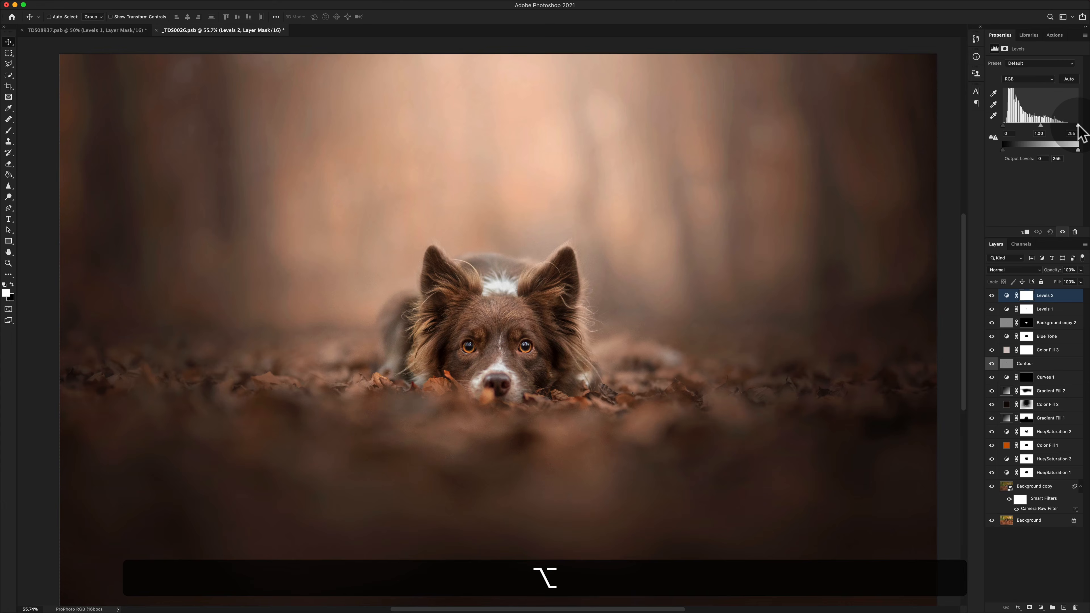
{"action": "left_click", "coordinate": [1078, 126], "text": "alt"}
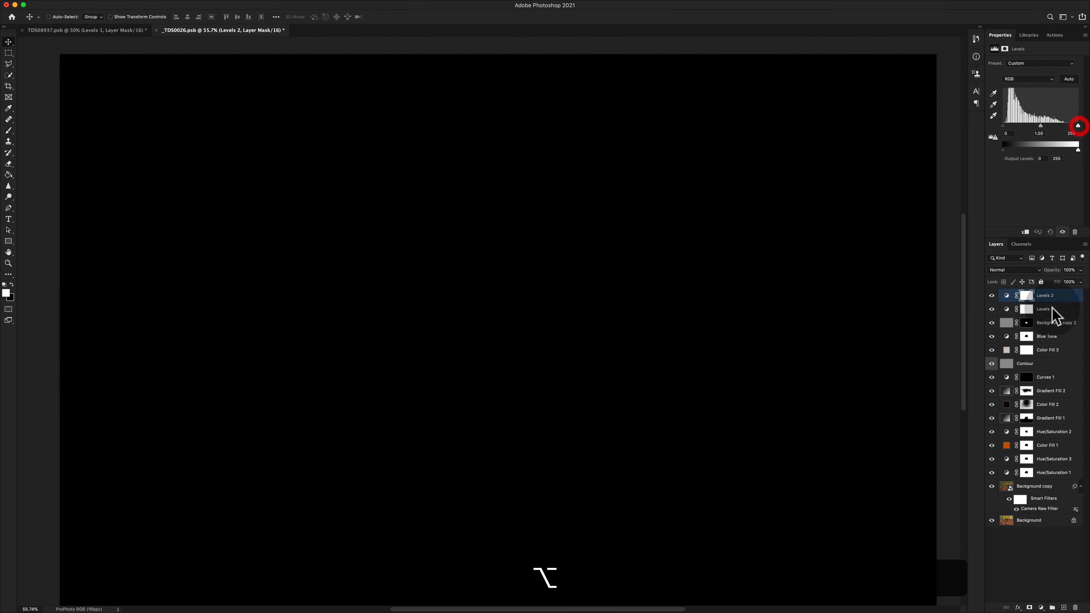
Select the Levels 1 layer and compare the image with it hidden and shown
{"action": "left_click", "coordinate": [1001, 311]}
{"action": "left_click", "coordinate": [1027, 310]}
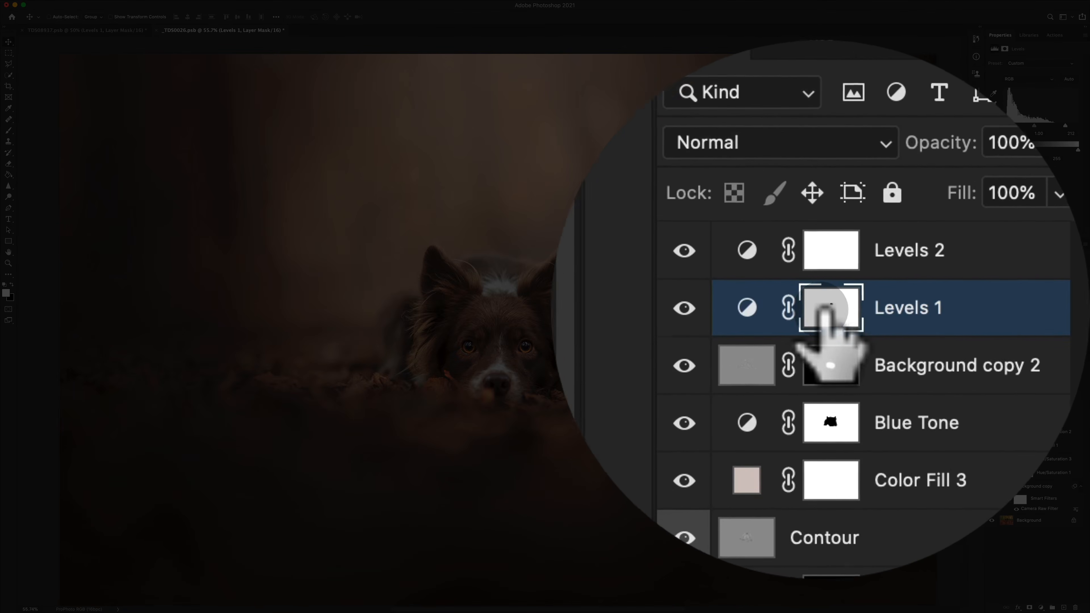
{"action": "left_click", "coordinate": [819, 308]}
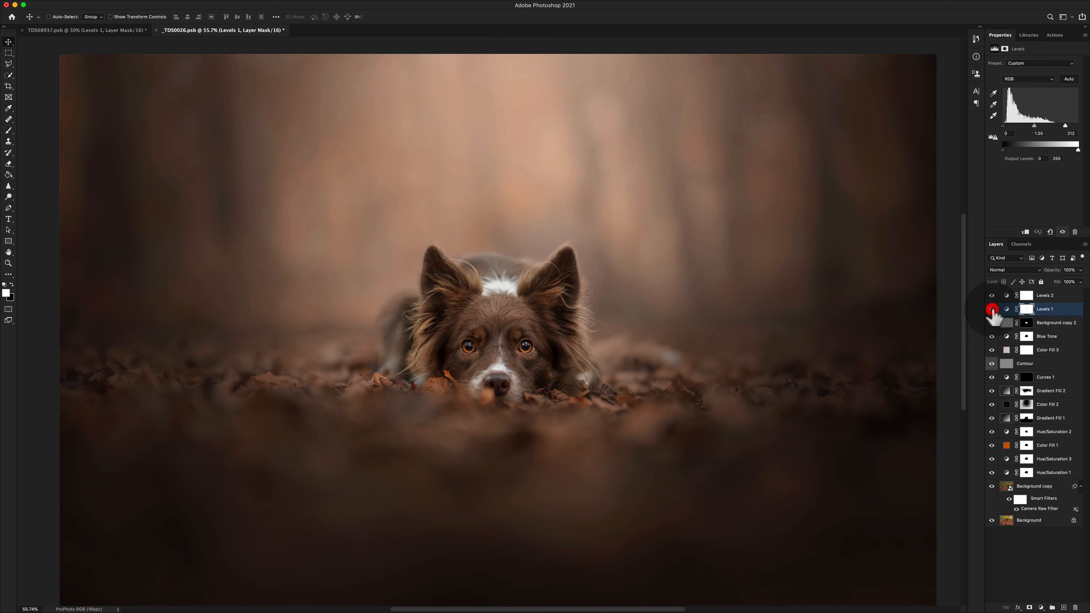
{"action": "left_click", "coordinate": [992, 310]}
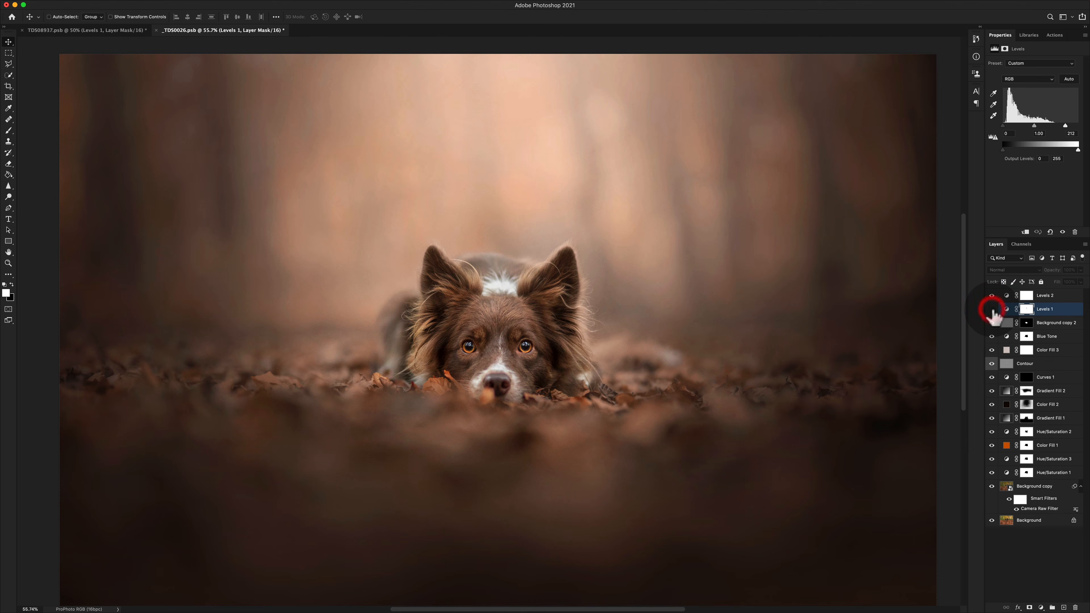
{"action": "left_click", "coordinate": [992, 310]}
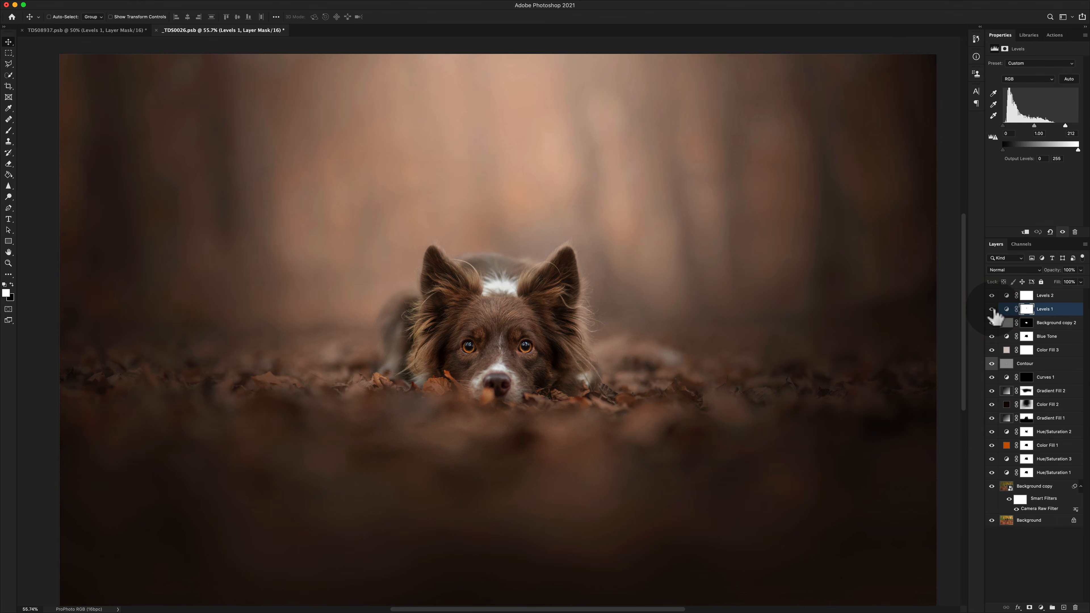
{"action": "left_click", "coordinate": [992, 310]}
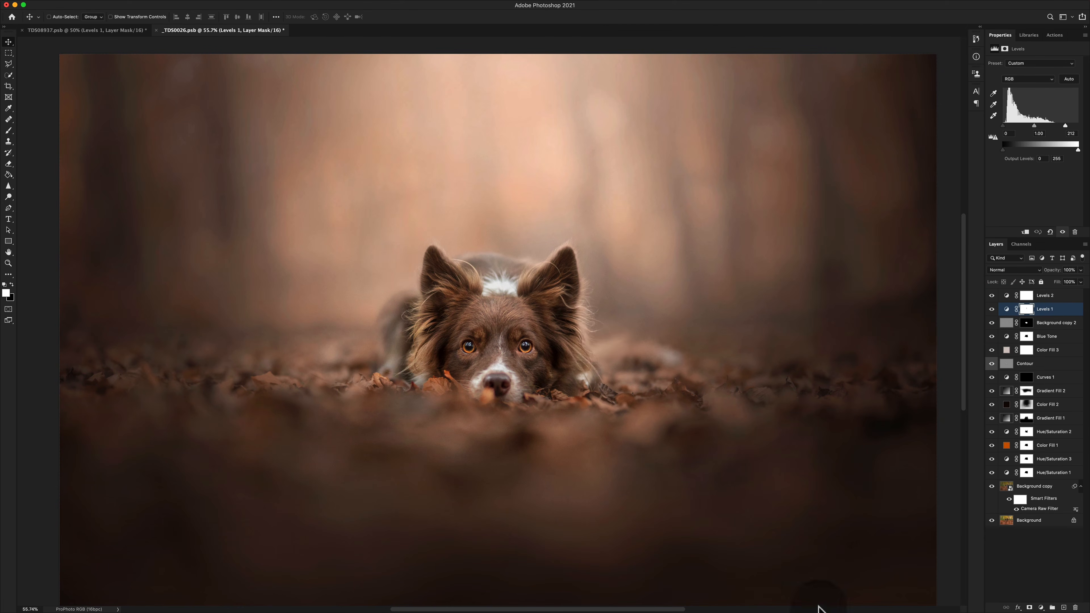
Select the Background copy layer and look through its merging and flattening options
{"action": "right_click", "coordinate": [1059, 487]}
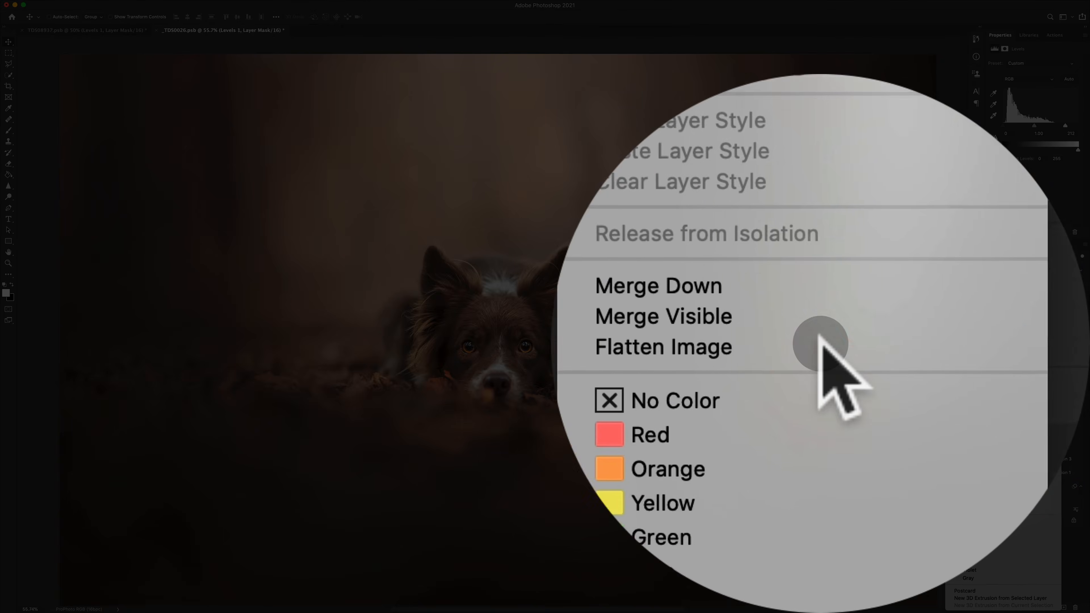
{"action": "left_click", "coordinate": [977, 509]}
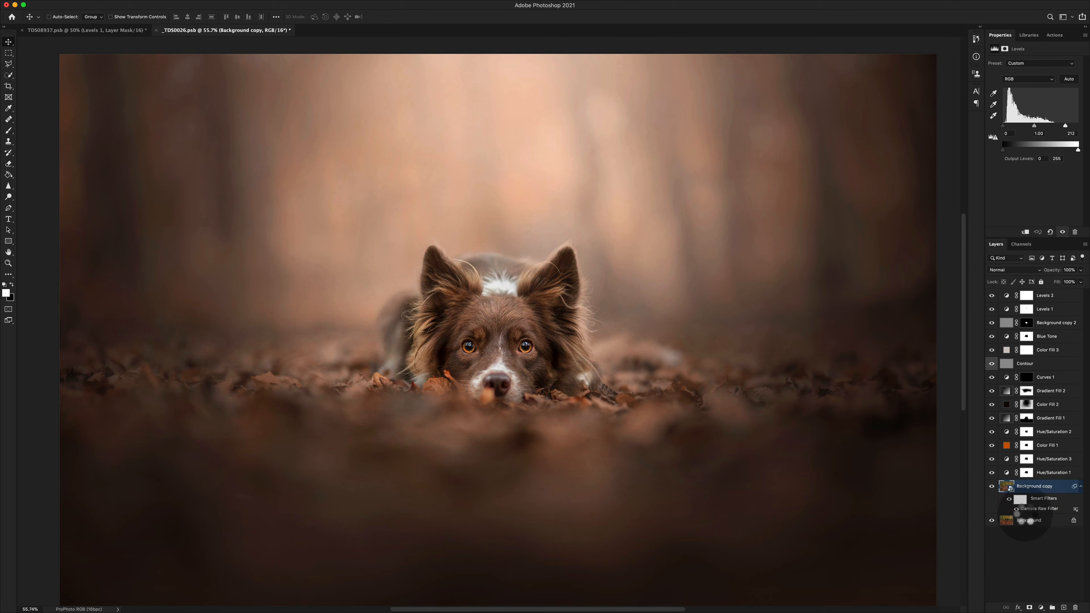